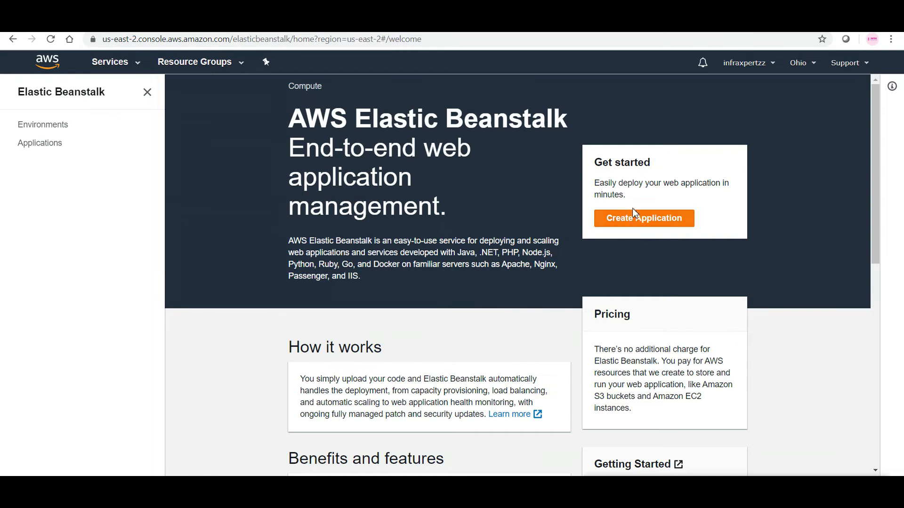
Step: Start creating an Elastic Beanstalk web application and name it InfraXpertzEB
{"action": "left_click", "coordinate": [634, 220]}
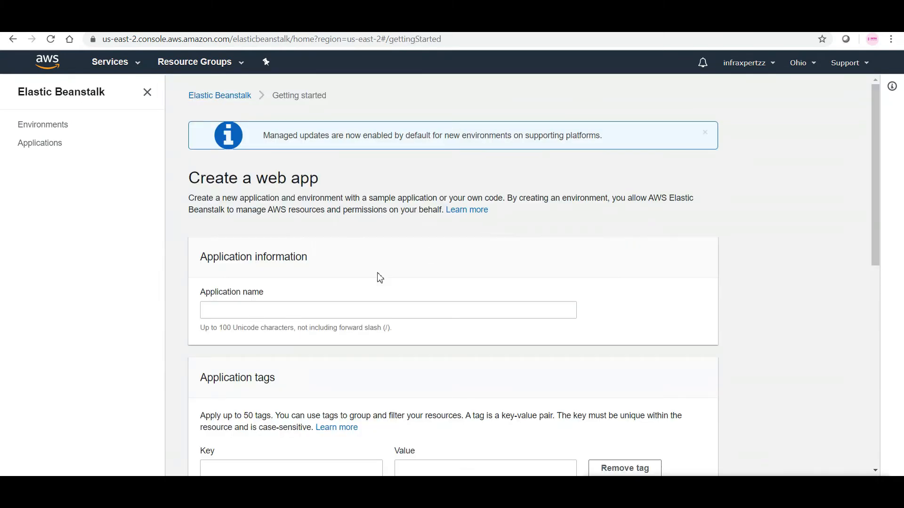
{"action": "left_click", "coordinate": [301, 312]}
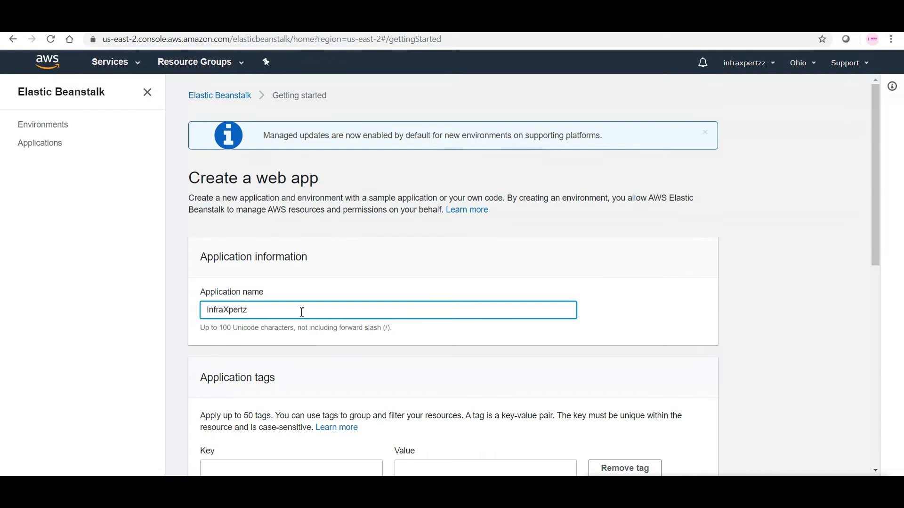
{"action": "type", "text": "InfraXpertzEB"}
Step: Add an application tag with the key Title and the value MyEB
{"action": "left_click_drag", "start_coordinate": [876, 232], "coordinate": [876, 331]}
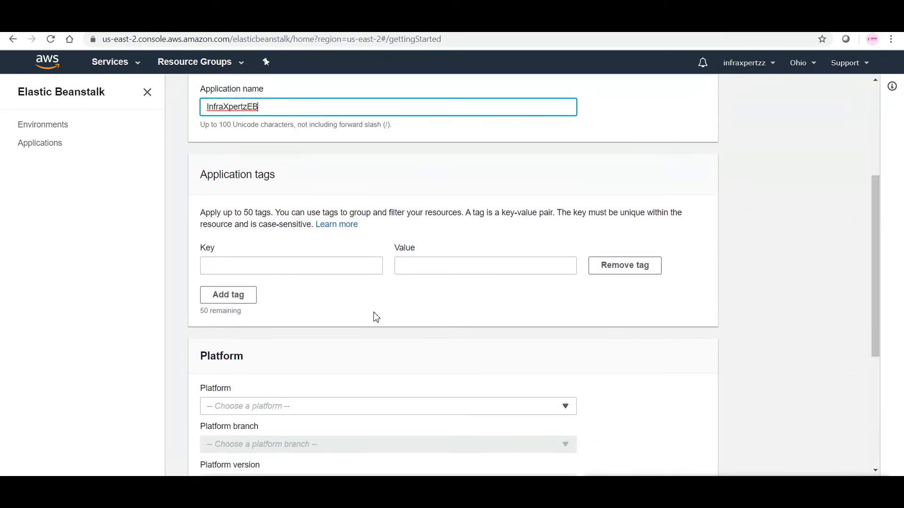
{"action": "left_click", "coordinate": [224, 269]}
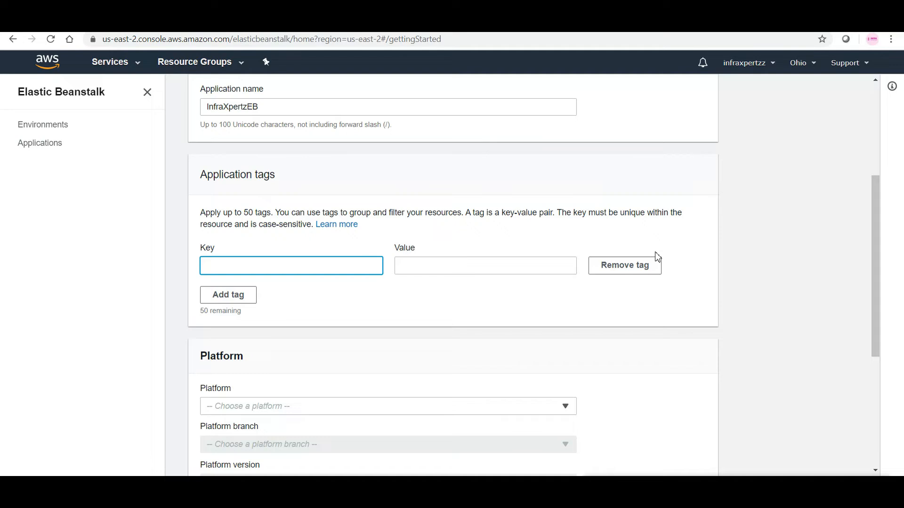
{"action": "type", "text": "Name"}
{"action": "key", "text": "Tab"}
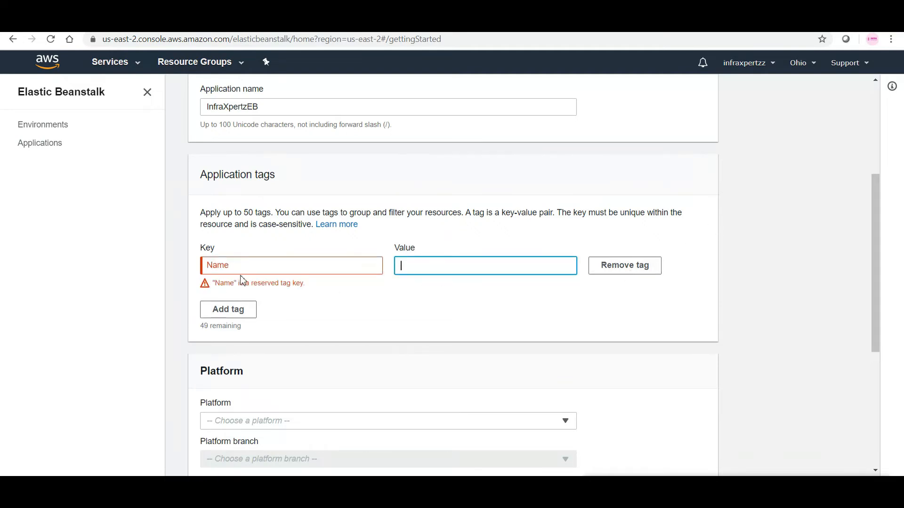
{"action": "left_click_drag", "start_coordinate": [231, 265], "coordinate": [180, 273]}
{"action": "double_click", "coordinate": [209, 264]}
{"action": "type", "text": "Title"}
{"action": "left_click", "coordinate": [435, 274]}
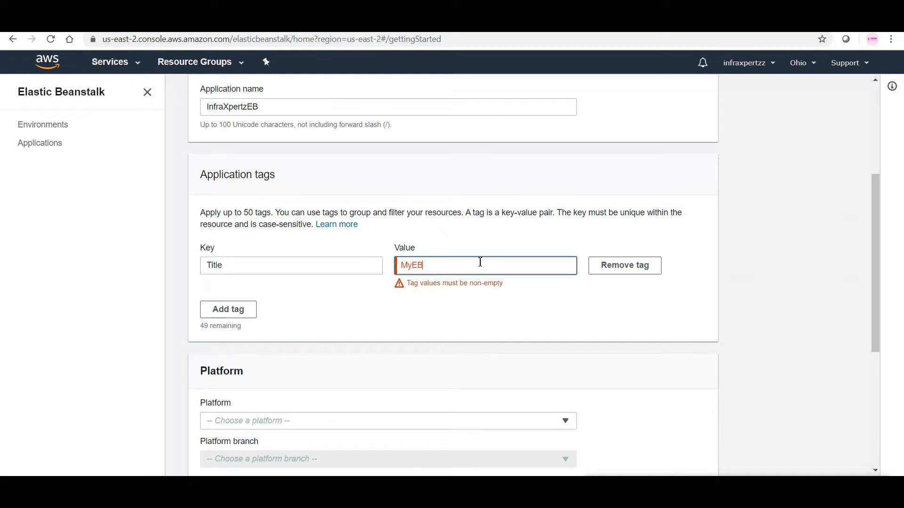
{"action": "left_click", "coordinate": [425, 309]}
Step: Set the application's platform to PHP, keeping the default platform branch and version
{"action": "left_click_drag", "start_coordinate": [877, 239], "coordinate": [876, 313]}
{"action": "left_click", "coordinate": [442, 263]}
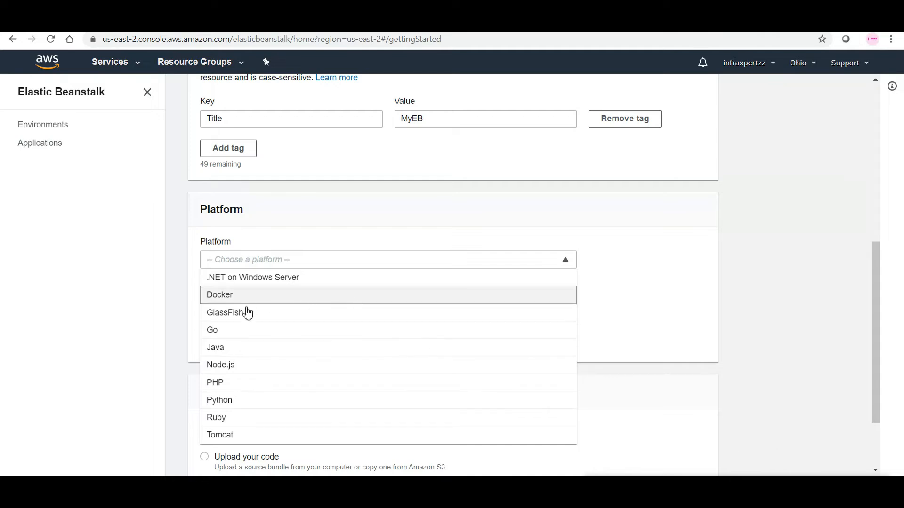
{"action": "left_click", "coordinate": [227, 385]}
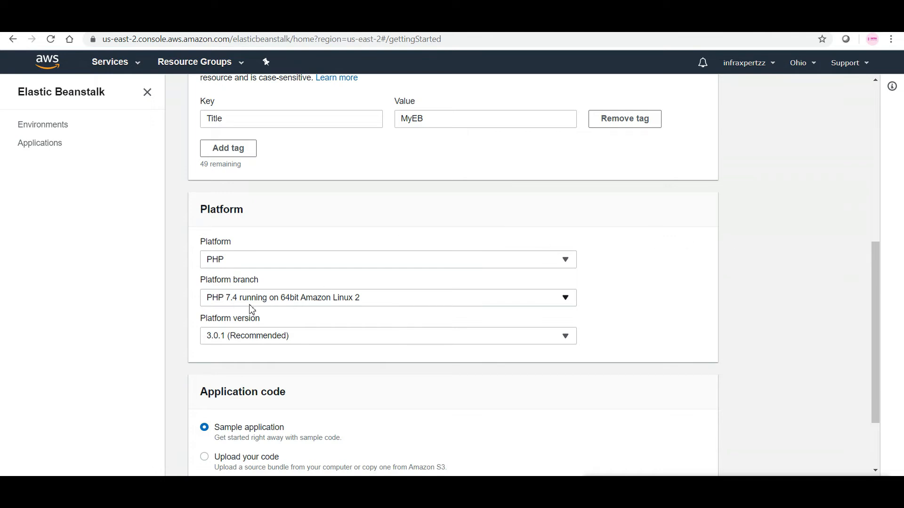
Step: Switch the application code to Upload your code to view its source options, and switch back to Sample application
{"action": "left_click_drag", "start_coordinate": [876, 284], "coordinate": [876, 327]}
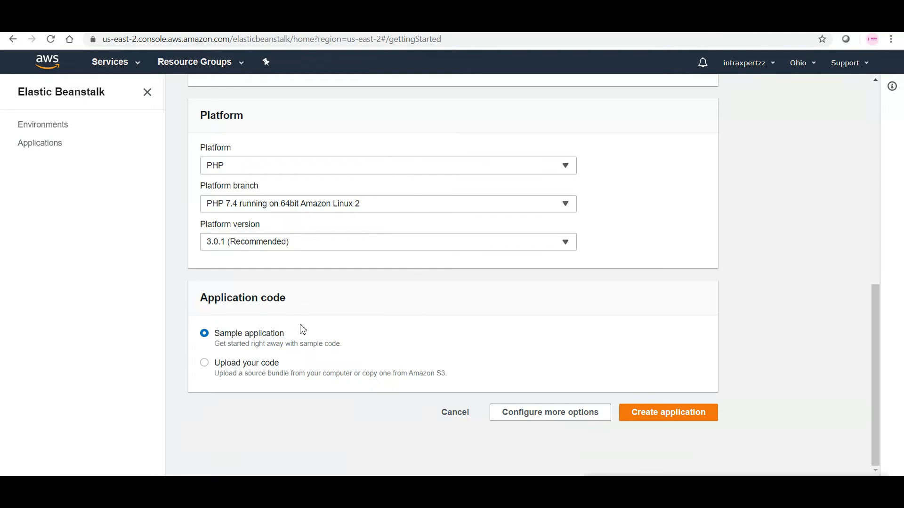
{"action": "left_click", "coordinate": [225, 363]}
{"action": "left_click_drag", "start_coordinate": [877, 265], "coordinate": [873, 323]}
{"action": "left_click", "coordinate": [269, 332]}
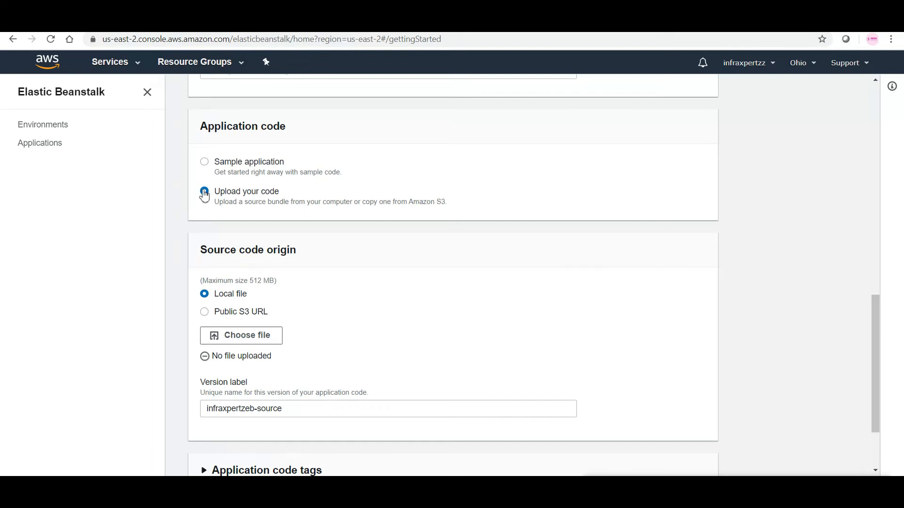
{"action": "left_click", "coordinate": [207, 164]}
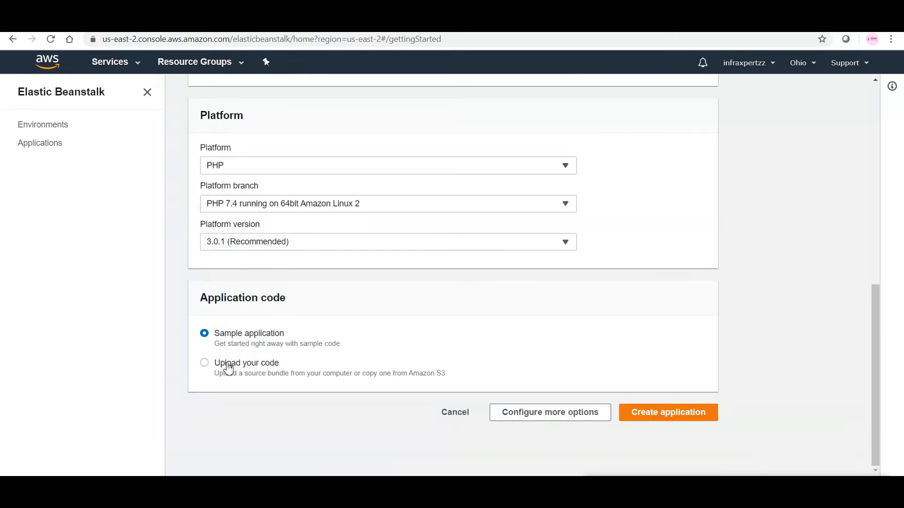
Step: Review the additional configuration options without changing any, return to the application form and create the application
{"action": "left_click", "coordinate": [557, 419]}
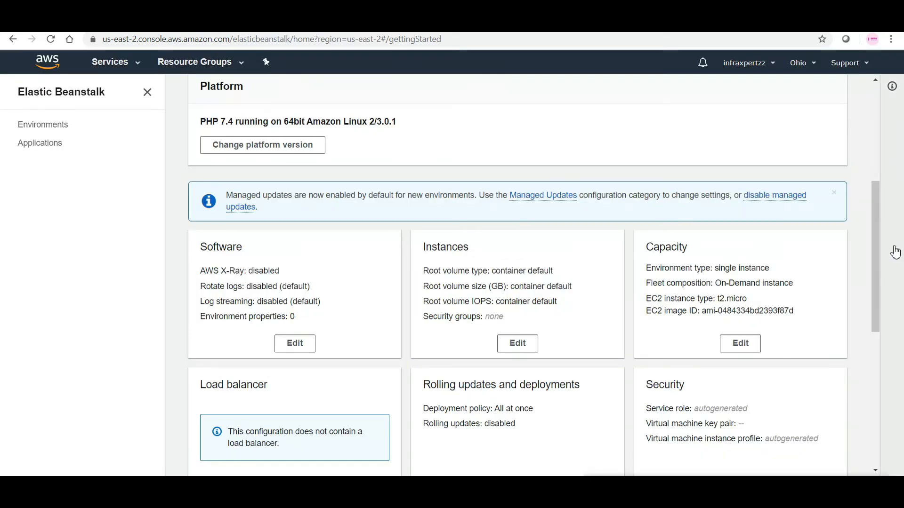
{"action": "left_click_drag", "start_coordinate": [877, 255], "coordinate": [862, 288]}
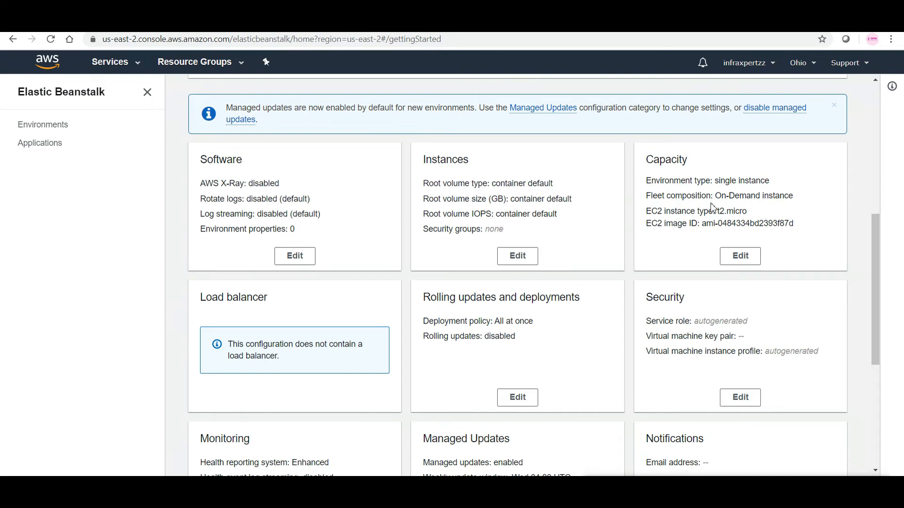
{"action": "left_click_drag", "start_coordinate": [718, 211], "coordinate": [735, 214]}
{"action": "left_click_drag", "start_coordinate": [875, 267], "coordinate": [880, 388]}
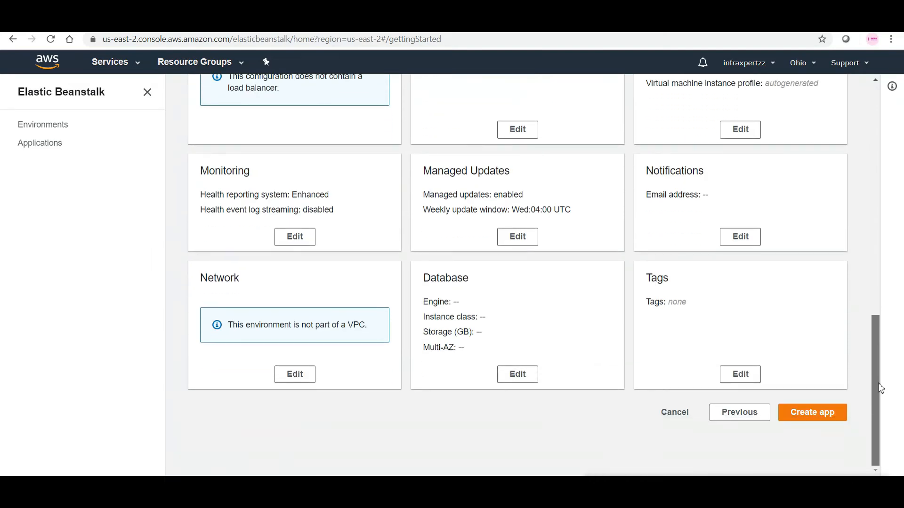
{"action": "left_click", "coordinate": [747, 414]}
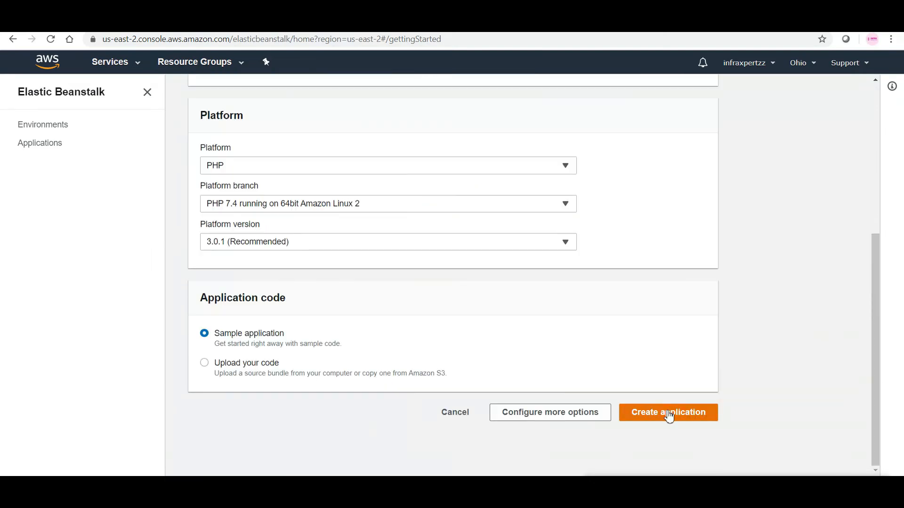
{"action": "left_click", "coordinate": [668, 416]}
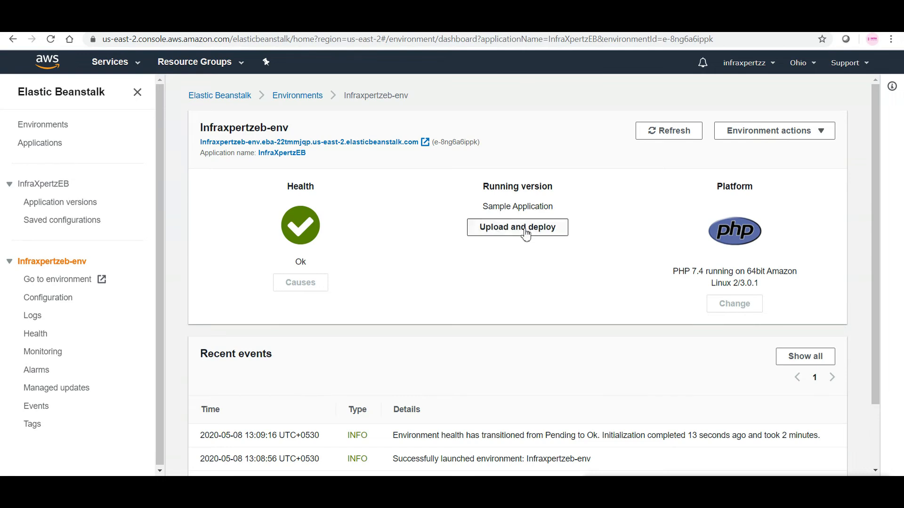
Step: Examine the new environment's recent events for the launch status, application address and added EC2 instance
{"action": "left_click_drag", "start_coordinate": [878, 219], "coordinate": [882, 318]}
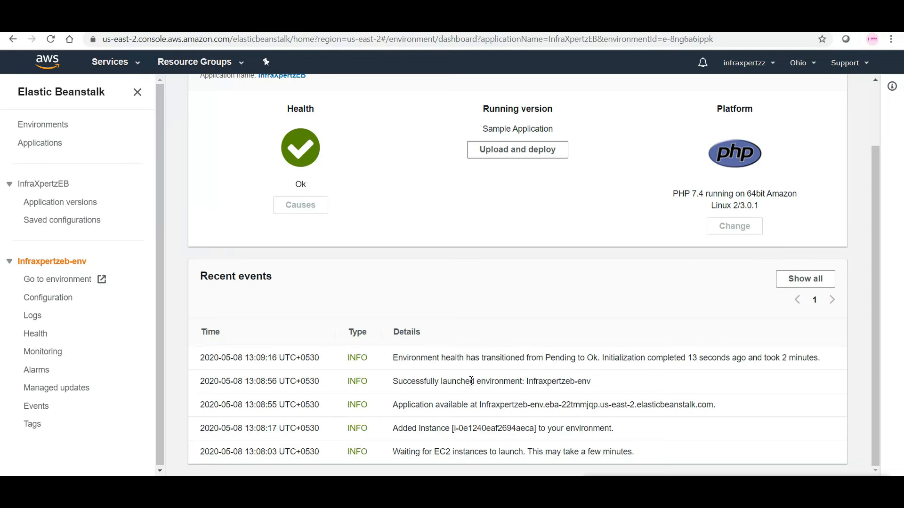
{"action": "left_click_drag", "start_coordinate": [435, 382], "coordinate": [563, 383]}
{"action": "left_click_drag", "start_coordinate": [435, 405], "coordinate": [579, 405]}
{"action": "left_click", "coordinate": [472, 405]}
{"action": "left_click_drag", "start_coordinate": [481, 406], "coordinate": [716, 405]}
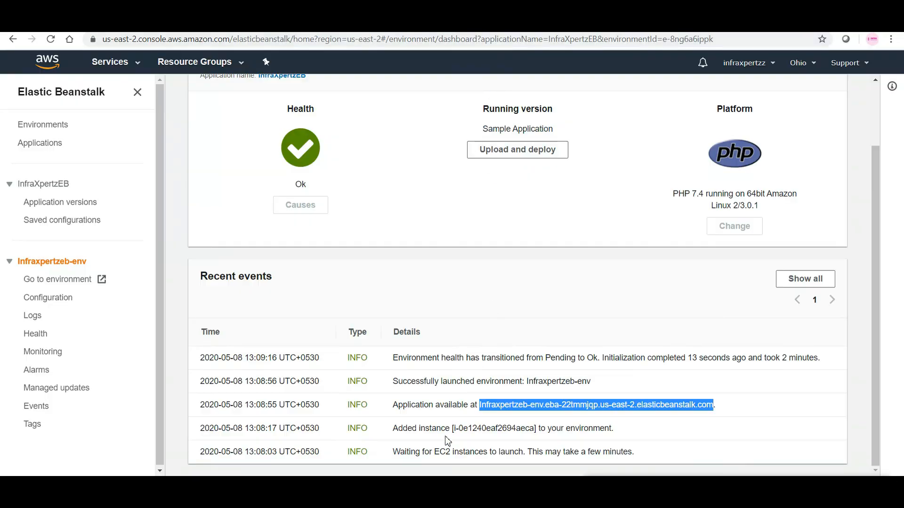
{"action": "left_click_drag", "start_coordinate": [437, 428], "coordinate": [543, 429]}
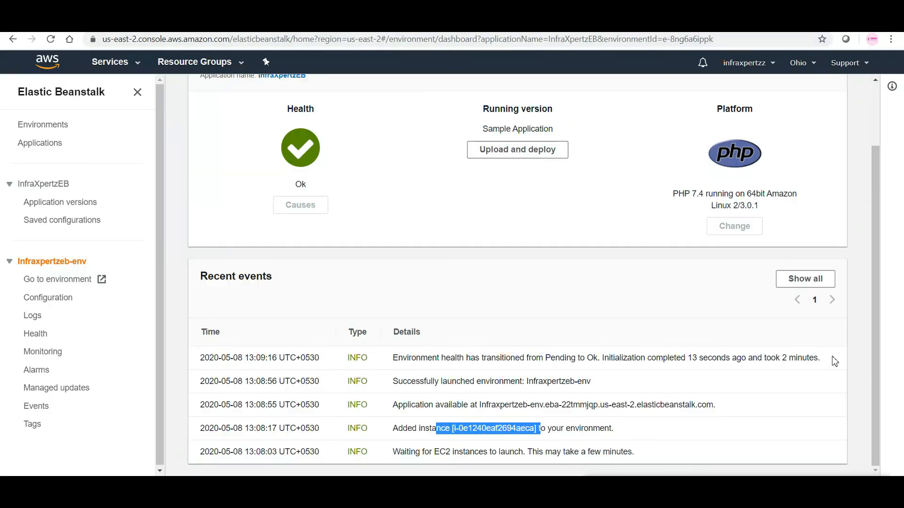
Step: Open the list of running EC2 instances and widen the Name column to read the instance's full name
{"action": "left_click", "coordinate": [137, 64]}
{"action": "left_click", "coordinate": [192, 160]}
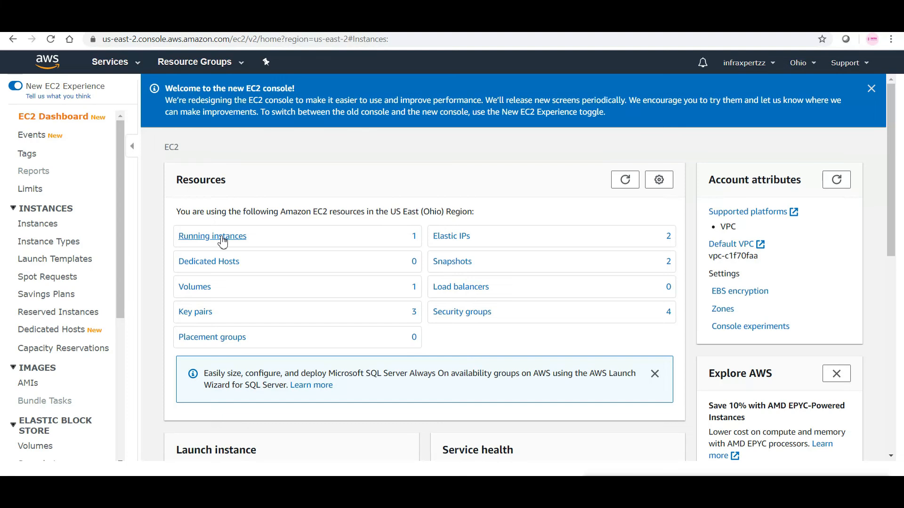
{"action": "left_click", "coordinate": [223, 239]}
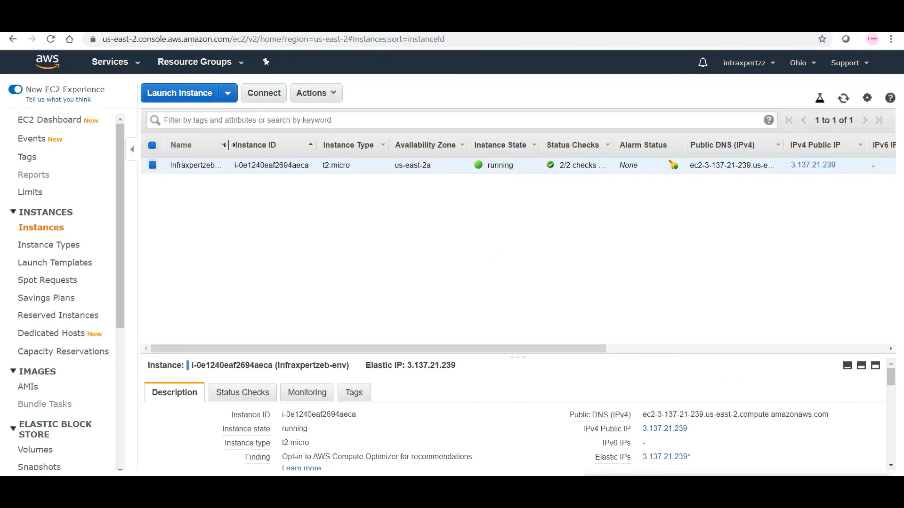
{"action": "left_click_drag", "start_coordinate": [227, 145], "coordinate": [281, 145]}
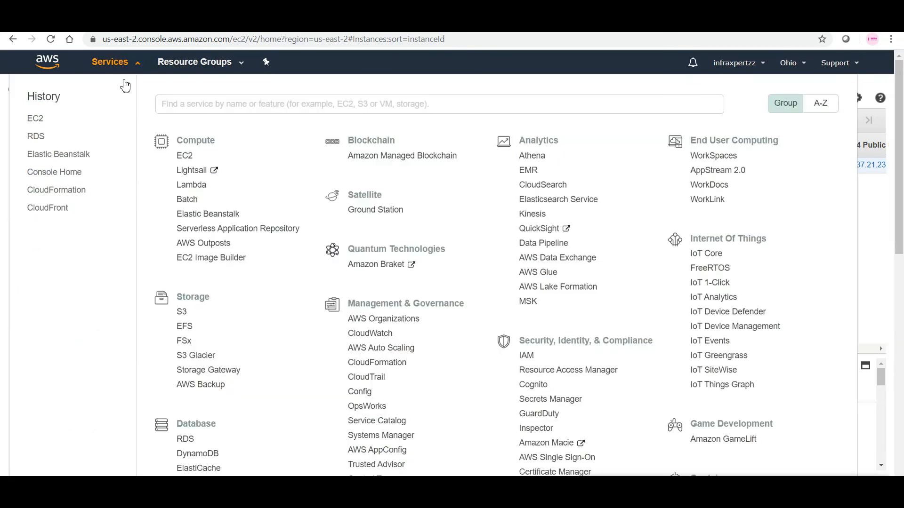
Step: Go back to Elastic Beanstalk and examine all columns of the environments list
{"action": "left_click", "coordinate": [119, 66]}
{"action": "left_click", "coordinate": [204, 216]}
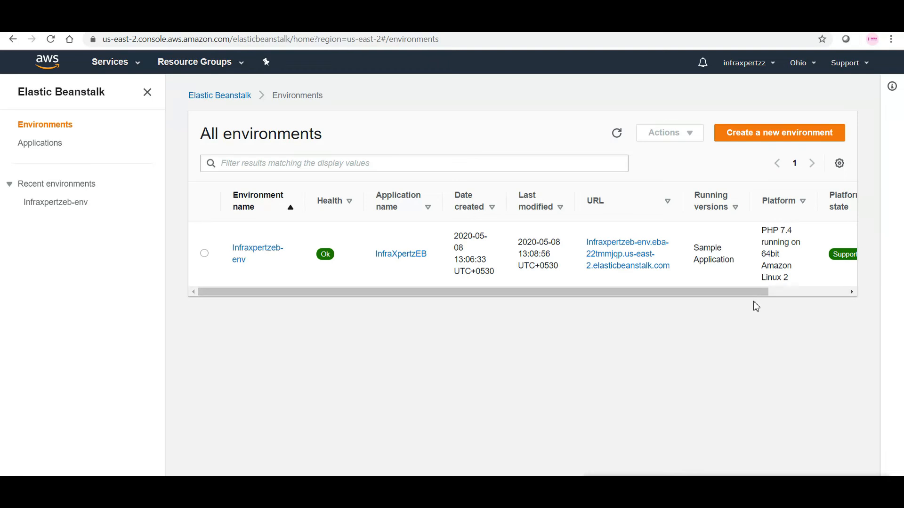
{"action": "left_click_drag", "start_coordinate": [744, 288], "coordinate": [822, 282]}
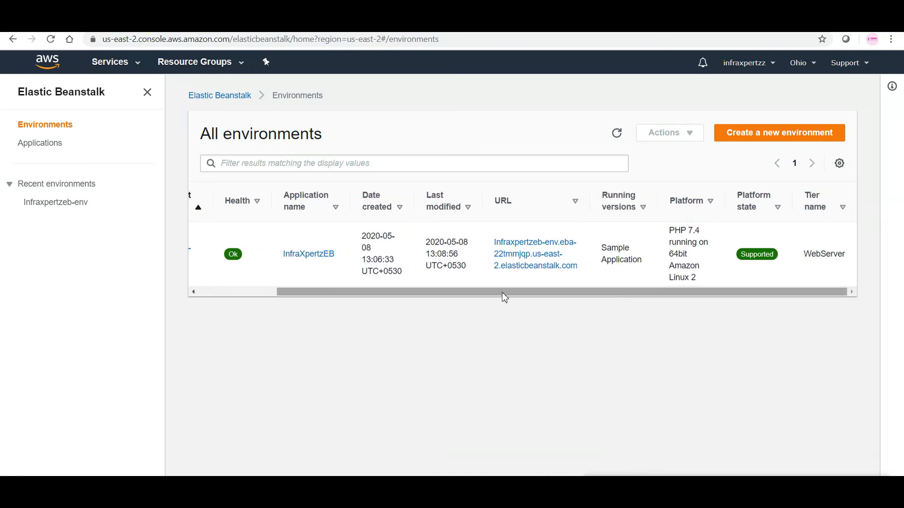
{"action": "left_click_drag", "start_coordinate": [487, 295], "coordinate": [374, 294]}
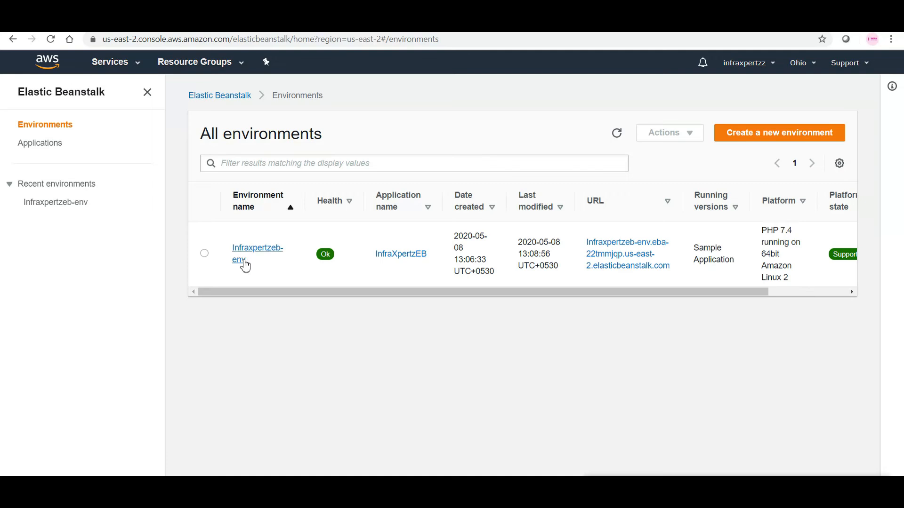
Step: Terminate the Infraxpertzeb-env environment, entering its name as confirmation
{"action": "left_click", "coordinate": [204, 256]}
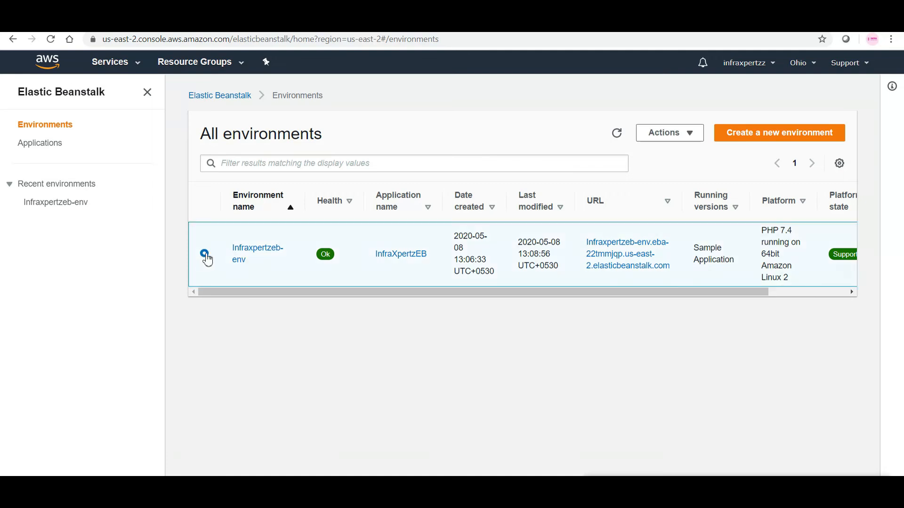
{"action": "left_click", "coordinate": [682, 137]}
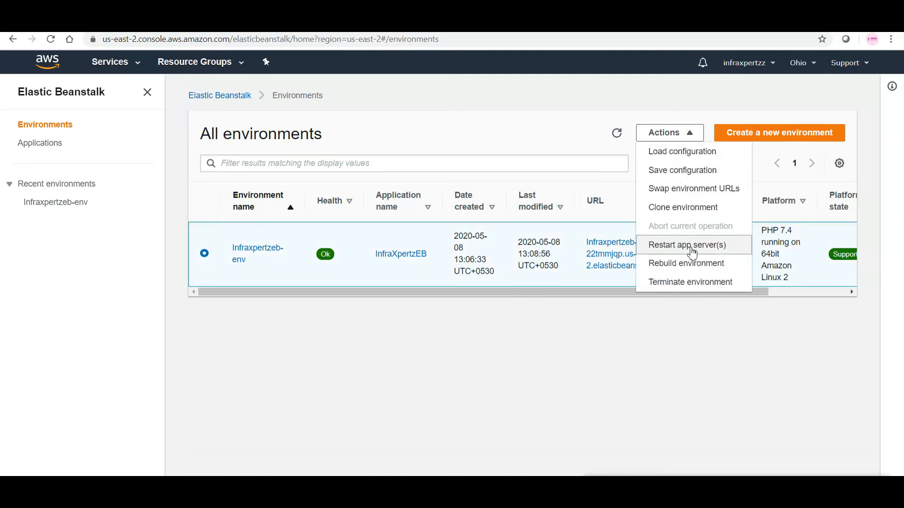
{"action": "left_click", "coordinate": [686, 287]}
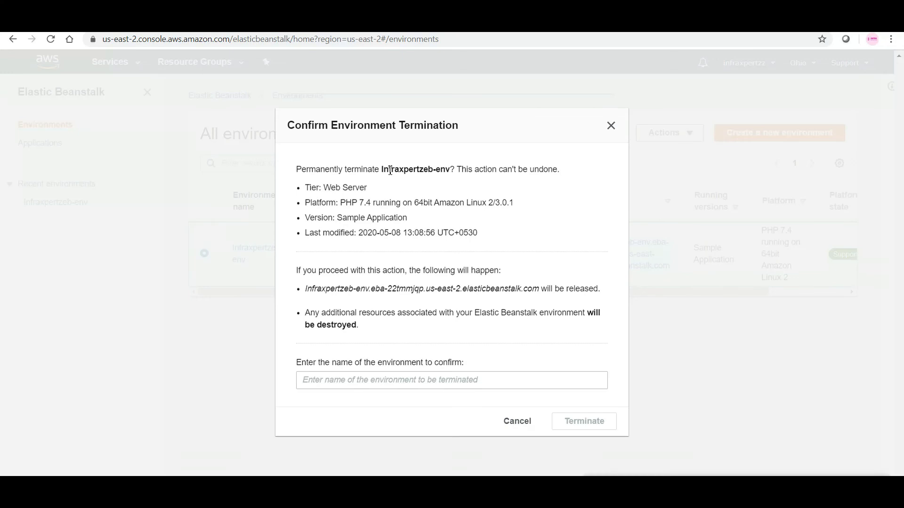
{"action": "left_click_drag", "start_coordinate": [385, 172], "coordinate": [450, 166]}
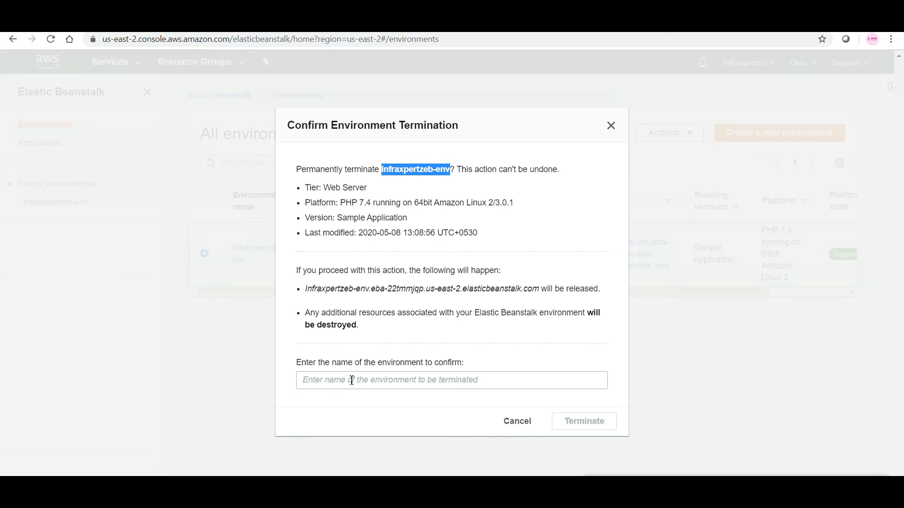
{"action": "left_click", "coordinate": [383, 388]}
{"action": "type", "text": "Infraxpertzeb-env"}
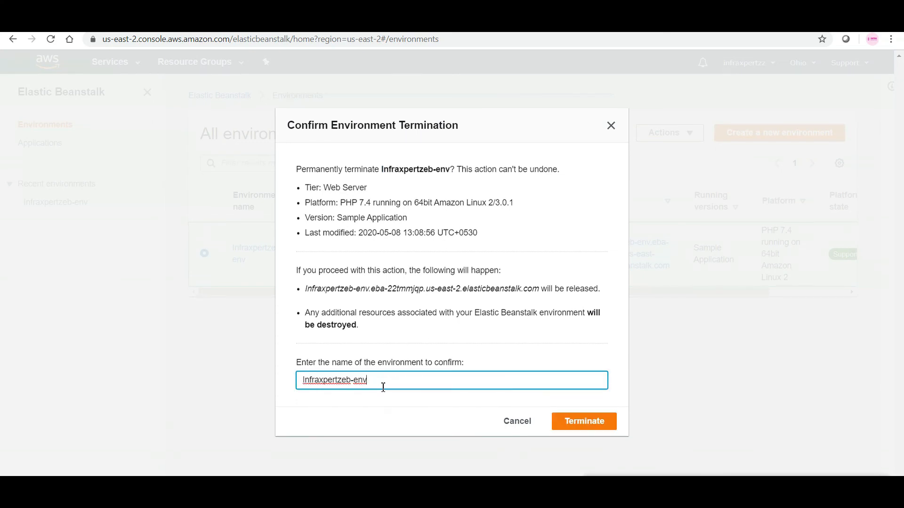
{"action": "left_click", "coordinate": [574, 424]}
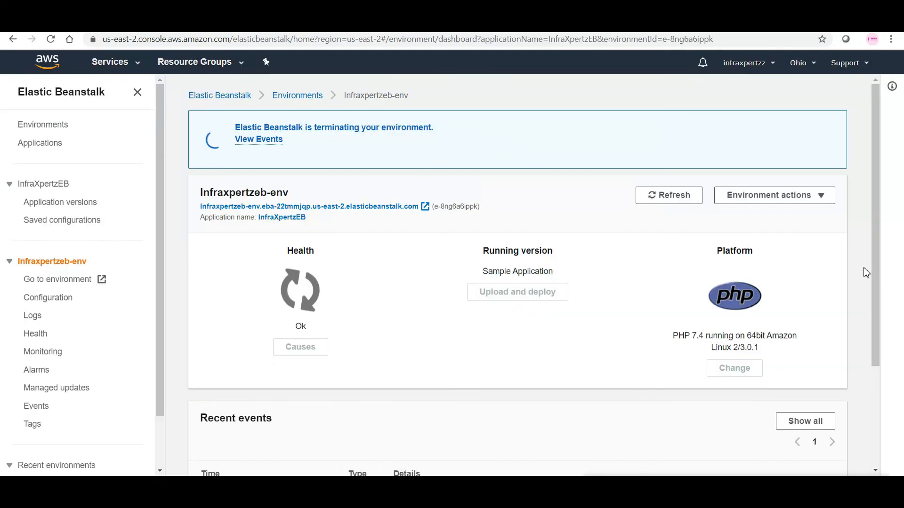
Step: Check the environment's recent events for the termination, and open and refresh the list of running EC2 instances
{"action": "left_click_drag", "start_coordinate": [873, 261], "coordinate": [888, 374]}
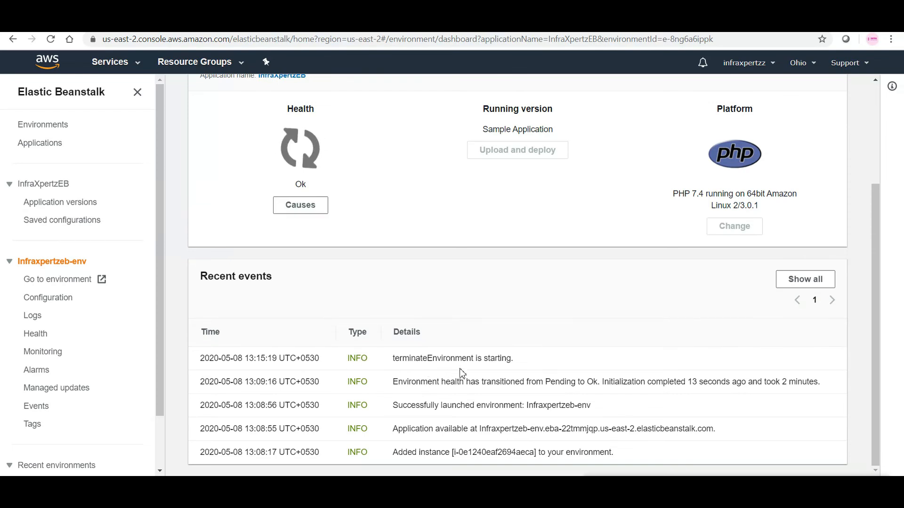
{"action": "left_click", "coordinate": [132, 61]}
{"action": "left_click", "coordinate": [193, 158]}
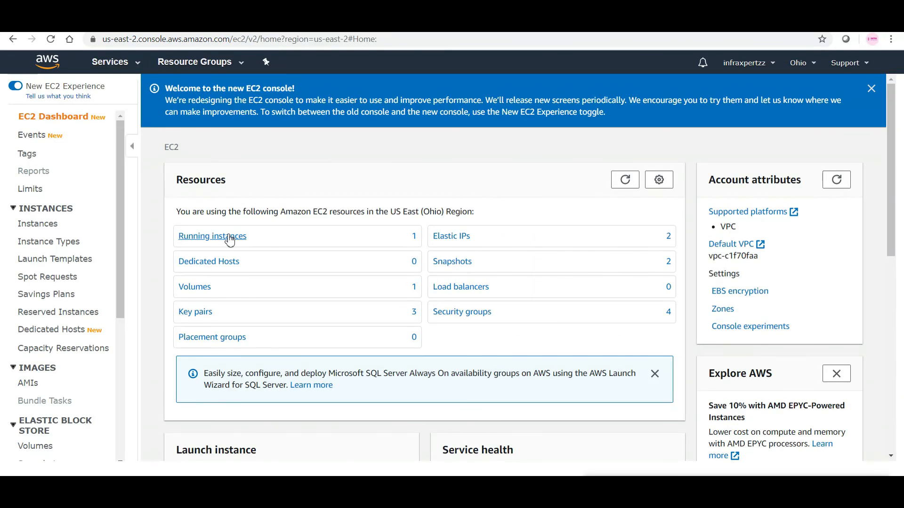
{"action": "left_click", "coordinate": [229, 241]}
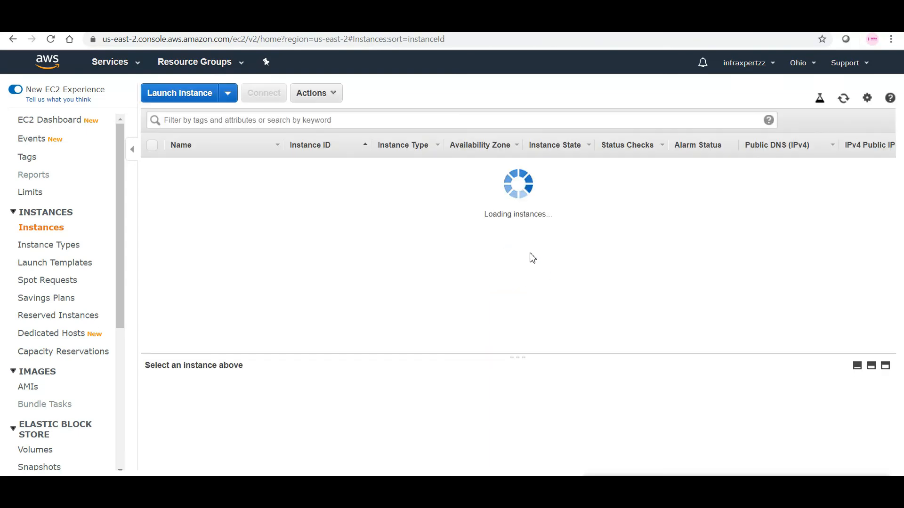
{"action": "left_click", "coordinate": [843, 99]}
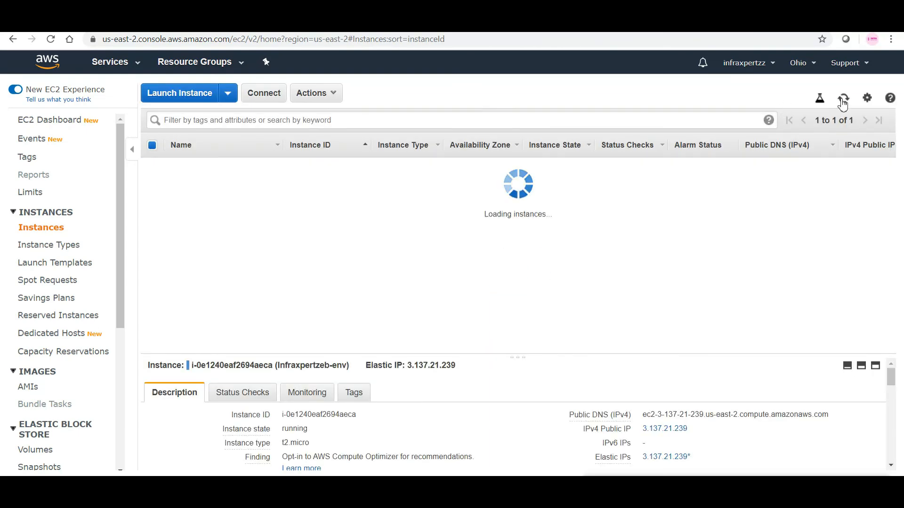
Step: Refresh the EC2 instances list repeatedly to check whether the Infraxpertzeb-env instance has been terminated
{"action": "left_click", "coordinate": [842, 99]}
{"action": "left_click", "coordinate": [843, 99]}
{"action": "left_click", "coordinate": [843, 99]}
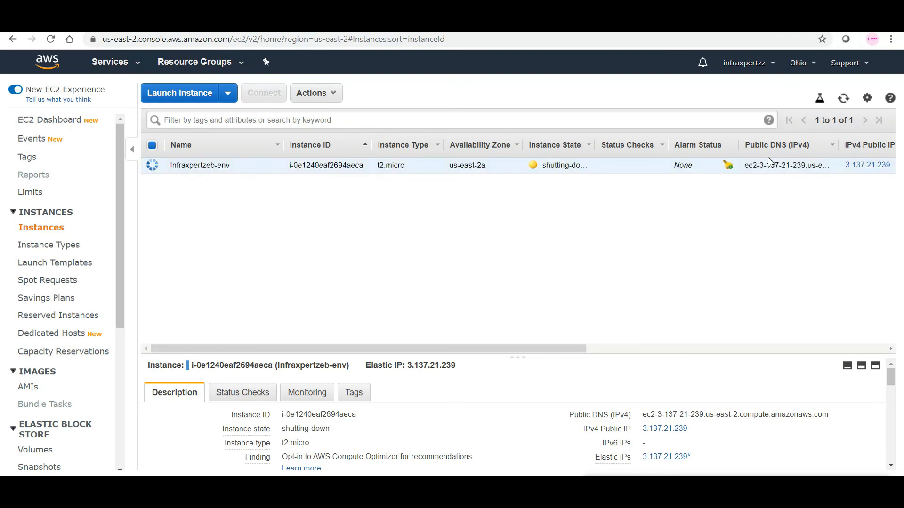
{"action": "left_click", "coordinate": [842, 99]}
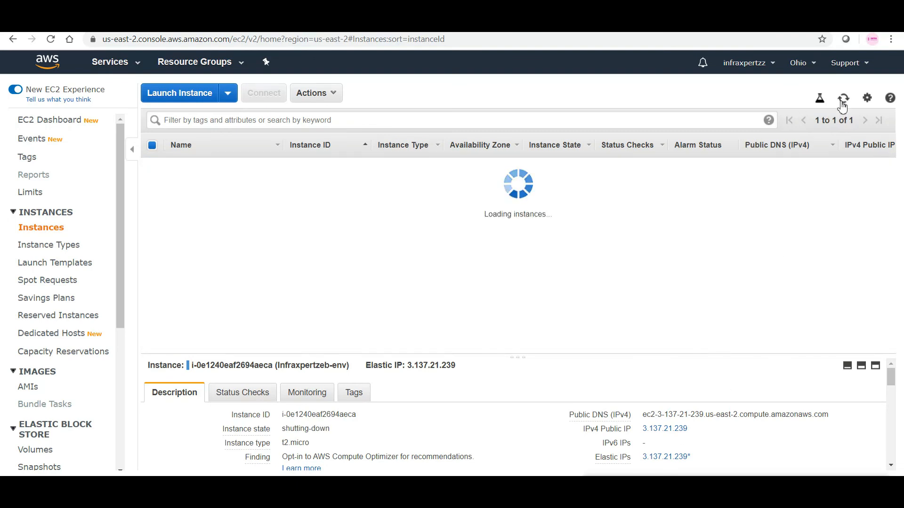
{"action": "left_click", "coordinate": [843, 101]}
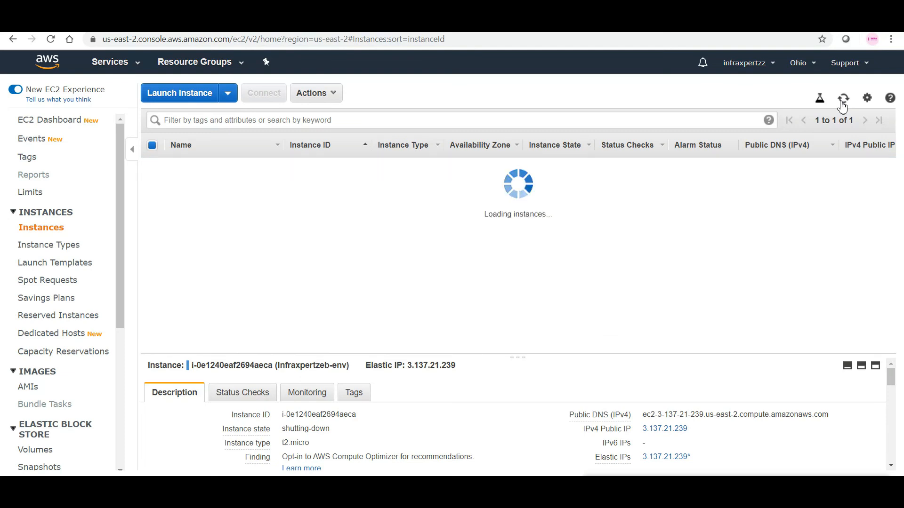
{"action": "left_click", "coordinate": [842, 103]}
{"action": "left_click", "coordinate": [841, 105]}
{"action": "left_click", "coordinate": [841, 106]}
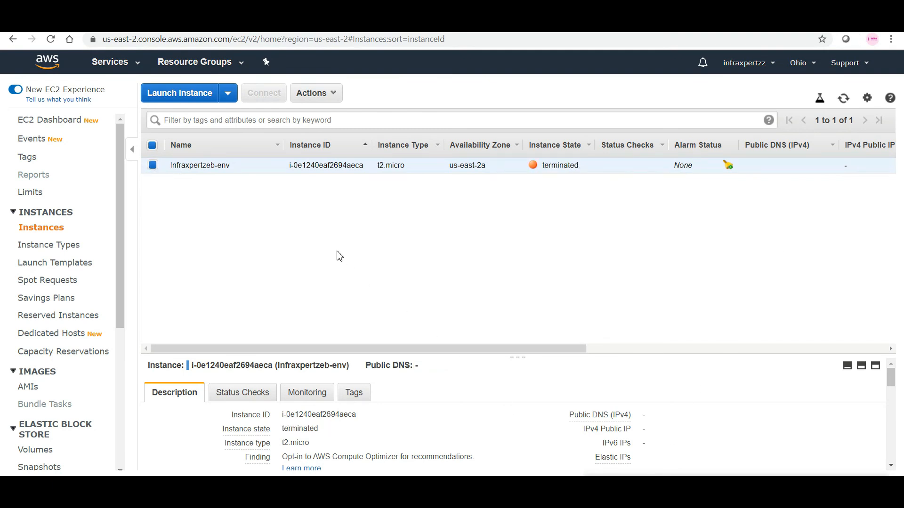
Step: Return to Elastic Beanstalk and open the Infraxpertzeb-env environment from the environments list
{"action": "left_click", "coordinate": [140, 70]}
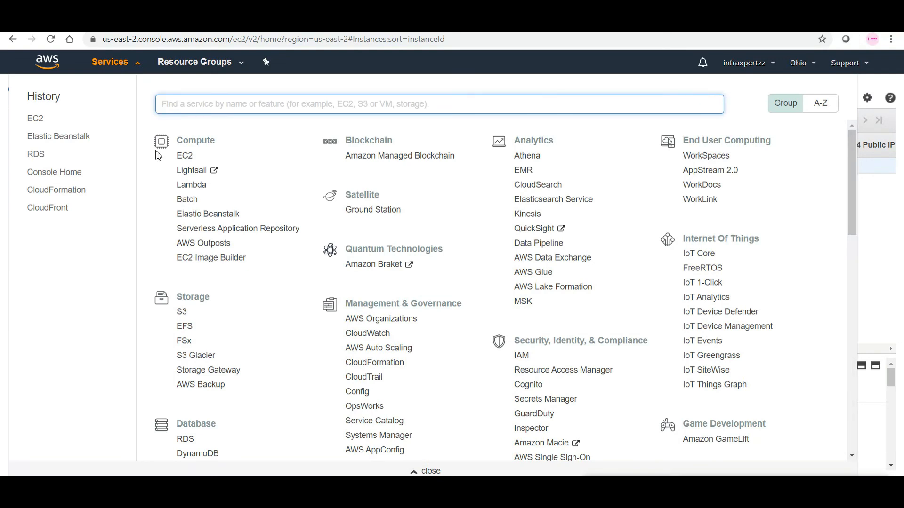
{"action": "left_click", "coordinate": [189, 217]}
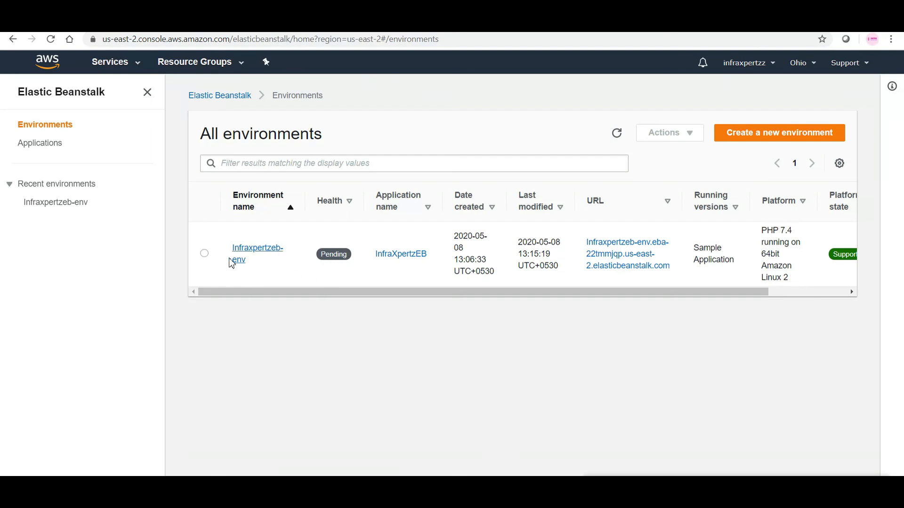
{"action": "left_click", "coordinate": [204, 254]}
{"action": "left_click_drag", "start_coordinate": [642, 287], "coordinate": [544, 295]}
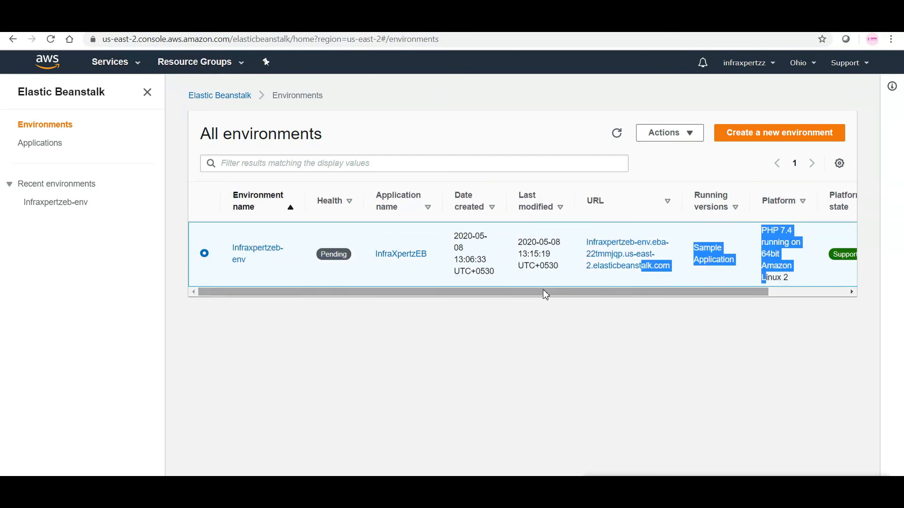
{"action": "left_click", "coordinate": [256, 259]}
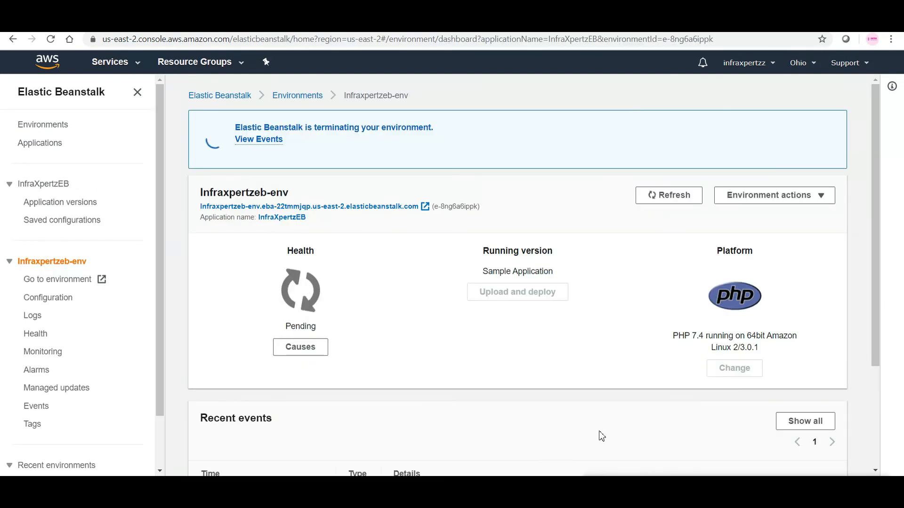
Step: Review the environment's recent events for the termination progress, and refresh the list of all Elastic Beanstalk applications
{"action": "left_click_drag", "start_coordinate": [878, 255], "coordinate": [882, 354]}
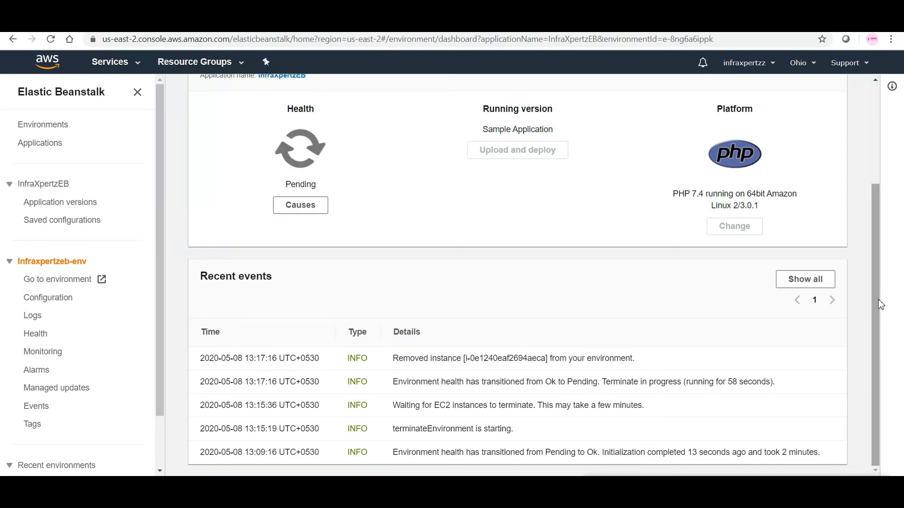
{"action": "scroll", "coordinate": [880, 327], "scroll_direction": "up", "scroll_amount": 1}
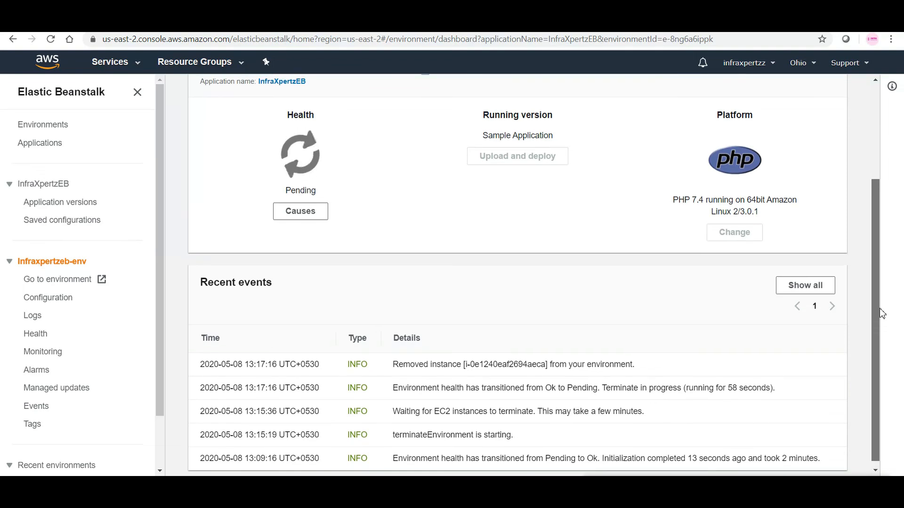
{"action": "scroll", "coordinate": [880, 273], "scroll_direction": "up", "scroll_amount": 2}
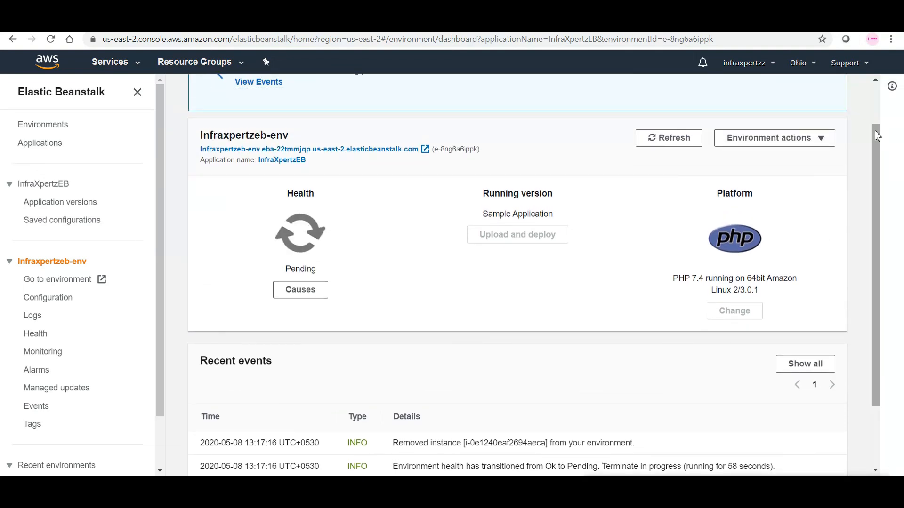
{"action": "scroll", "coordinate": [878, 103], "scroll_direction": "up", "scroll_amount": 2}
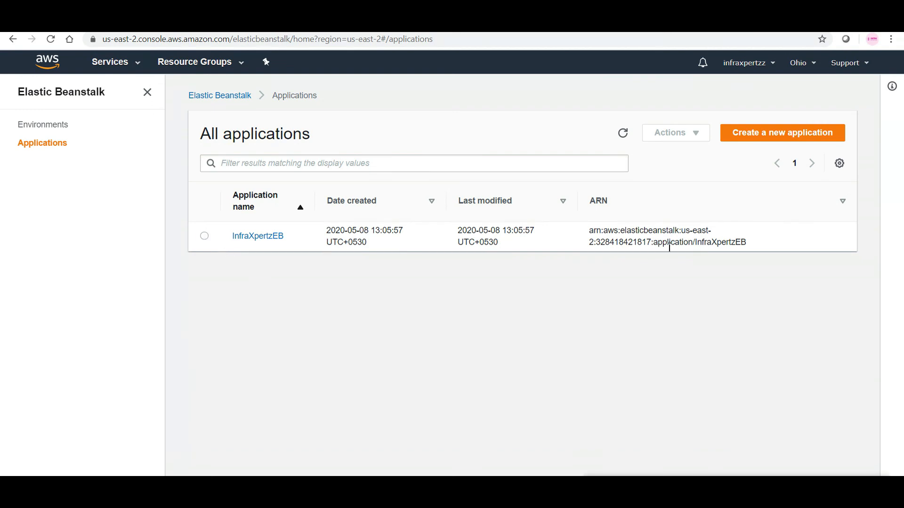
{"action": "left_click", "coordinate": [622, 133]}
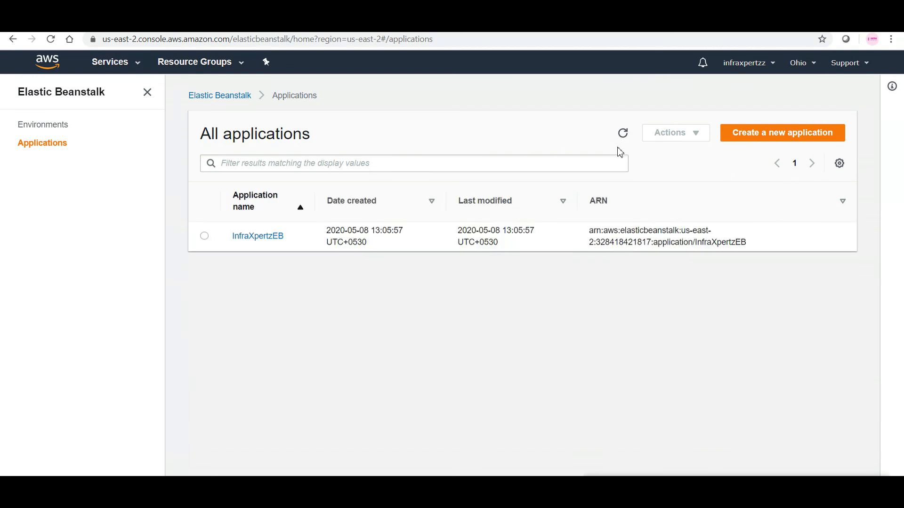